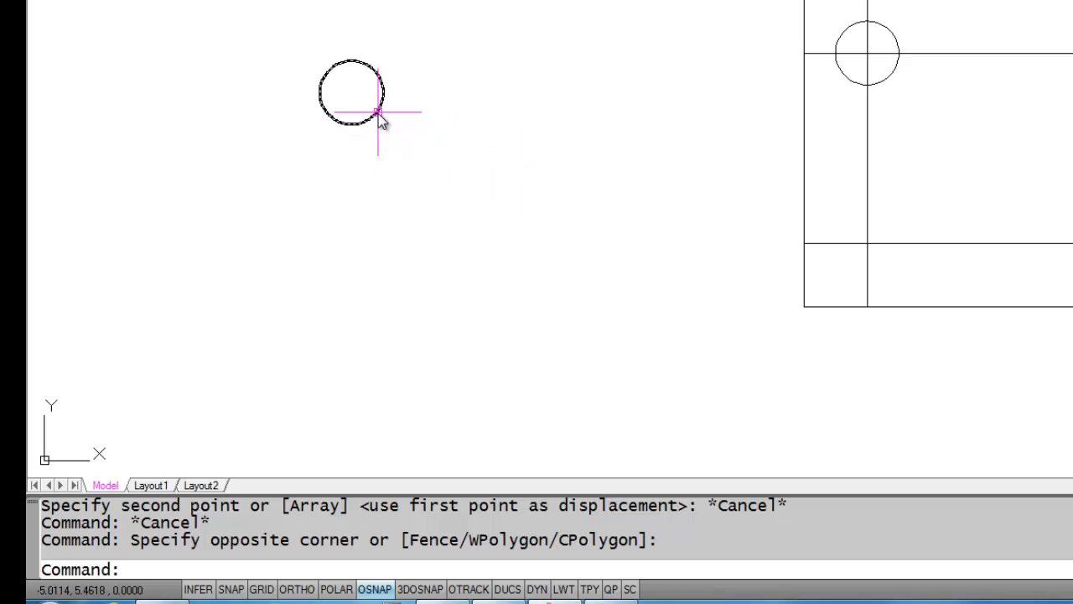
Copy the loose circle beside the rectangle, using its centre as base point, to nine freely chosen spots scattered around it
{"action": "left_click", "coordinate": [378, 113]}
{"action": "right_click", "coordinate": [387, 129]}
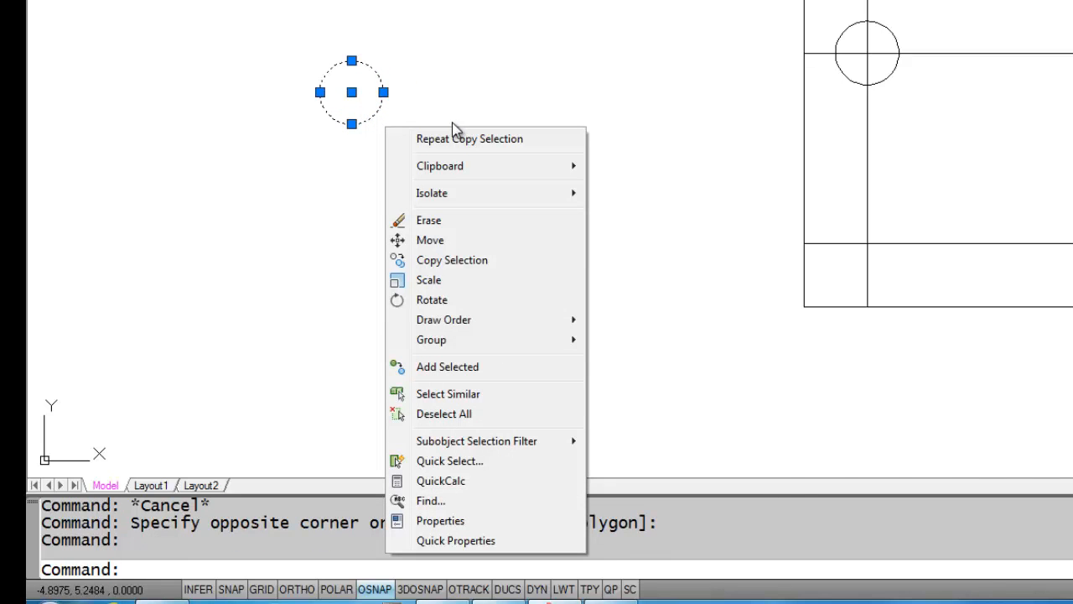
{"action": "left_click", "coordinate": [428, 261]}
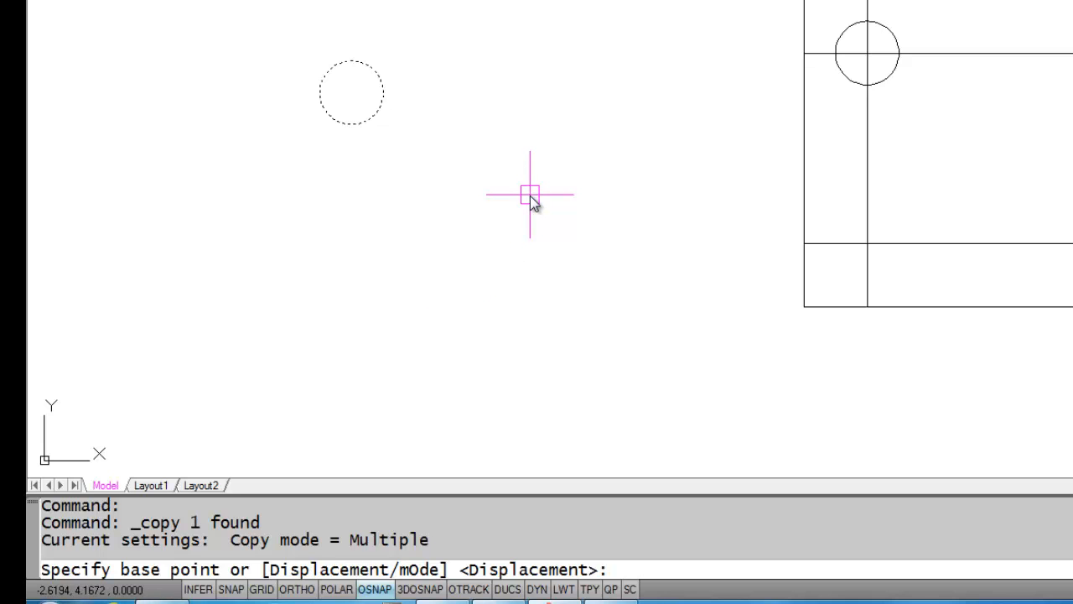
{"action": "left_click", "coordinate": [357, 90]}
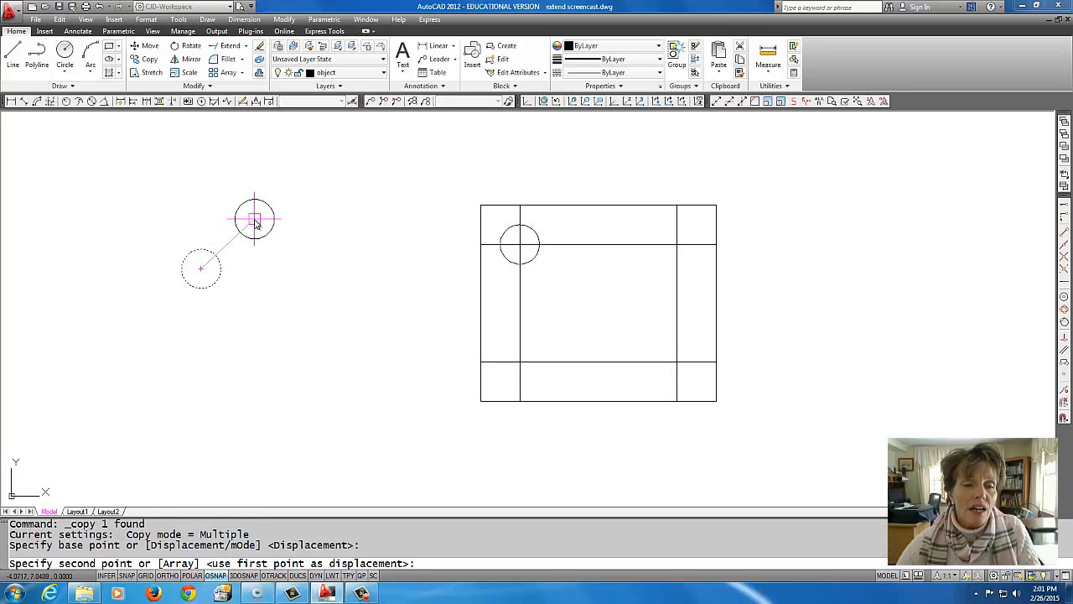
{"action": "left_click", "coordinate": [255, 219]}
{"action": "left_click", "coordinate": [313, 249]}
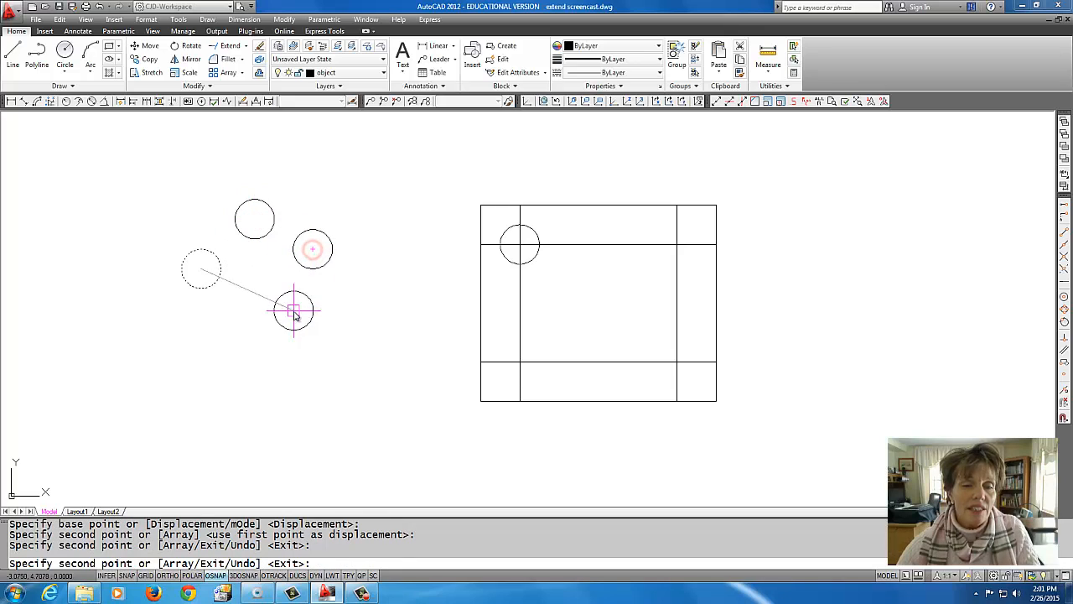
{"action": "left_click", "coordinate": [294, 311]}
{"action": "left_click", "coordinate": [234, 358]}
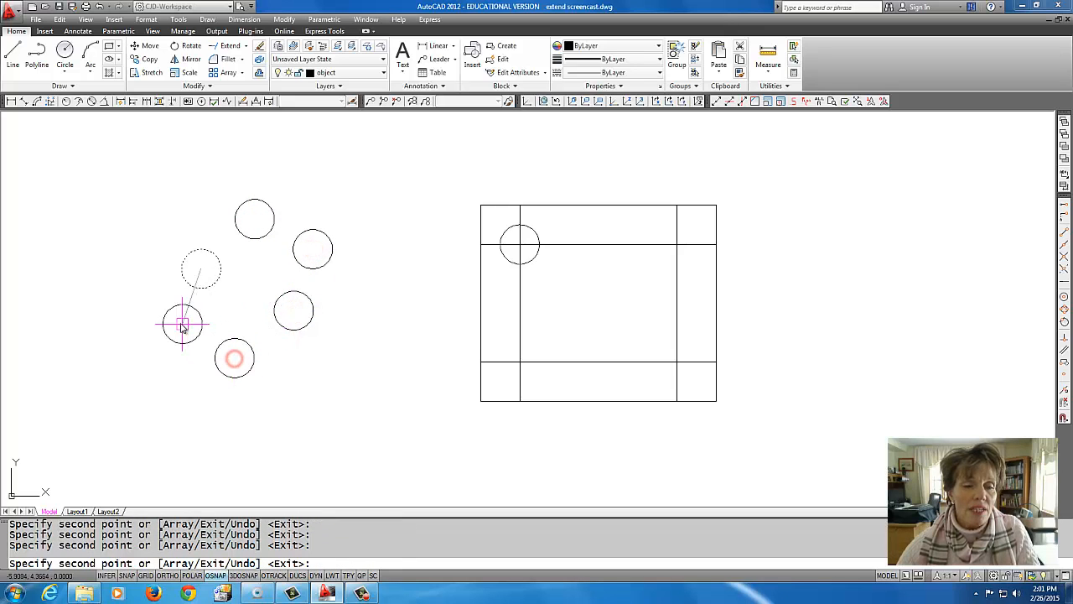
{"action": "left_click", "coordinate": [179, 321]}
{"action": "left_click", "coordinate": [113, 290]}
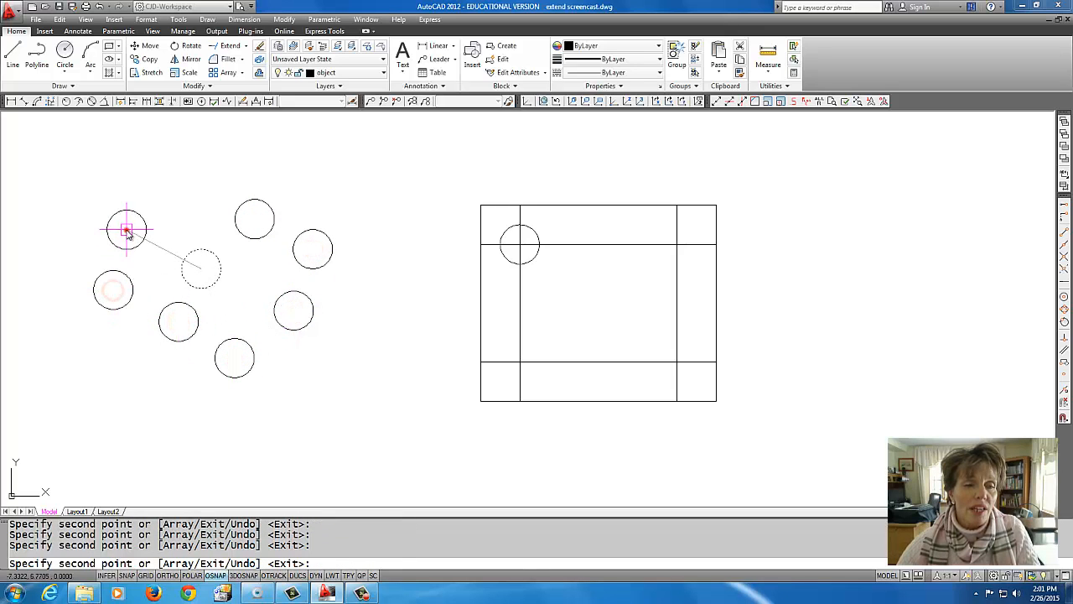
{"action": "left_click", "coordinate": [127, 230]}
{"action": "left_click", "coordinate": [175, 184]}
{"action": "left_click", "coordinate": [278, 158]}
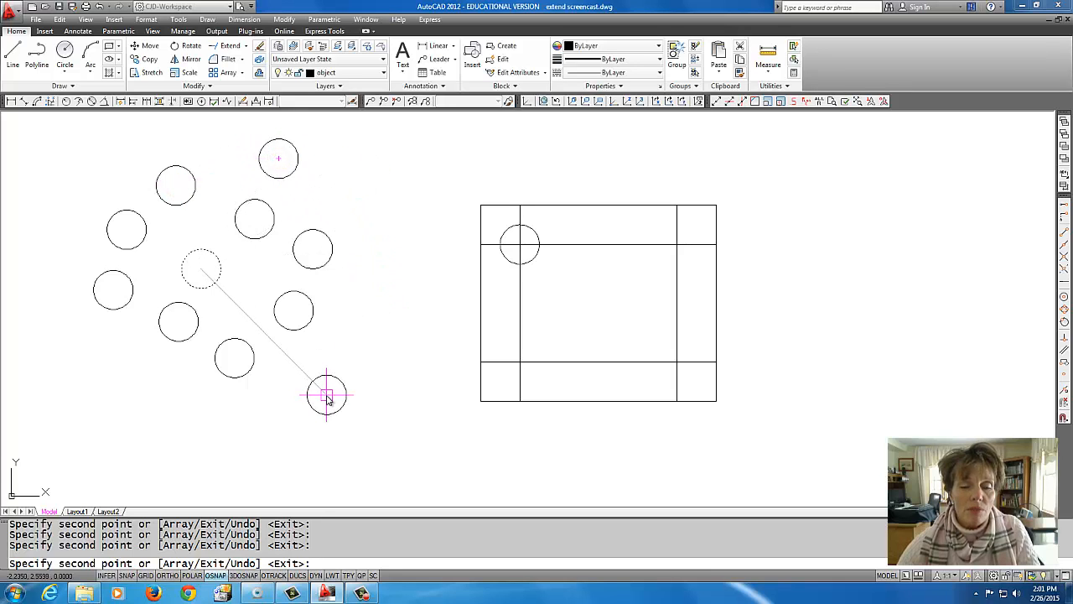
{"action": "key", "text": "Return"}
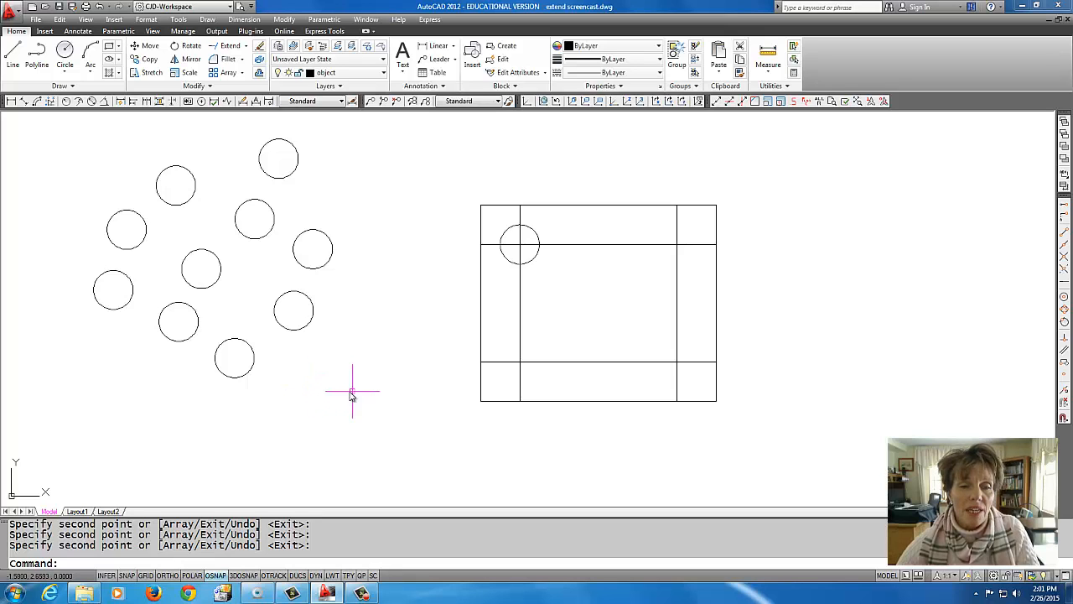
Copy the circle inside the rectangle from its centre to the other three intersections of the inner lines
{"action": "mouse_move", "coordinate": [414, 366]}
{"action": "middle_mouse_down"}
{"action": "mouse_move", "coordinate": [337, 365]}
{"action": "mouse_move", "coordinate": [346, 365]}
{"action": "middle_mouse_up"}
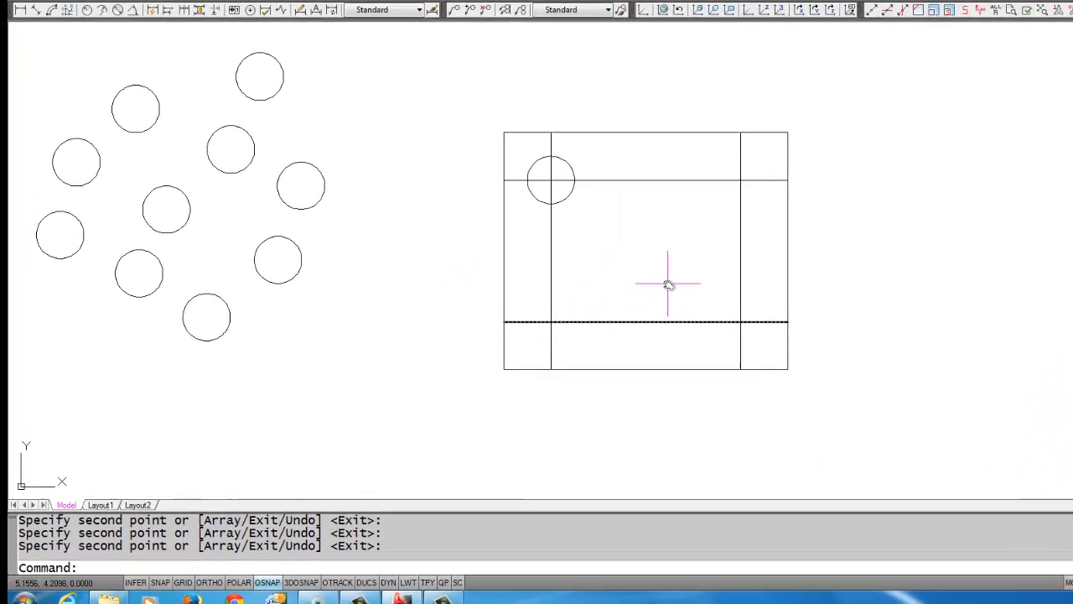
{"action": "middle_click_drag", "start_coordinate": [657, 258], "coordinate": [607, 255]}
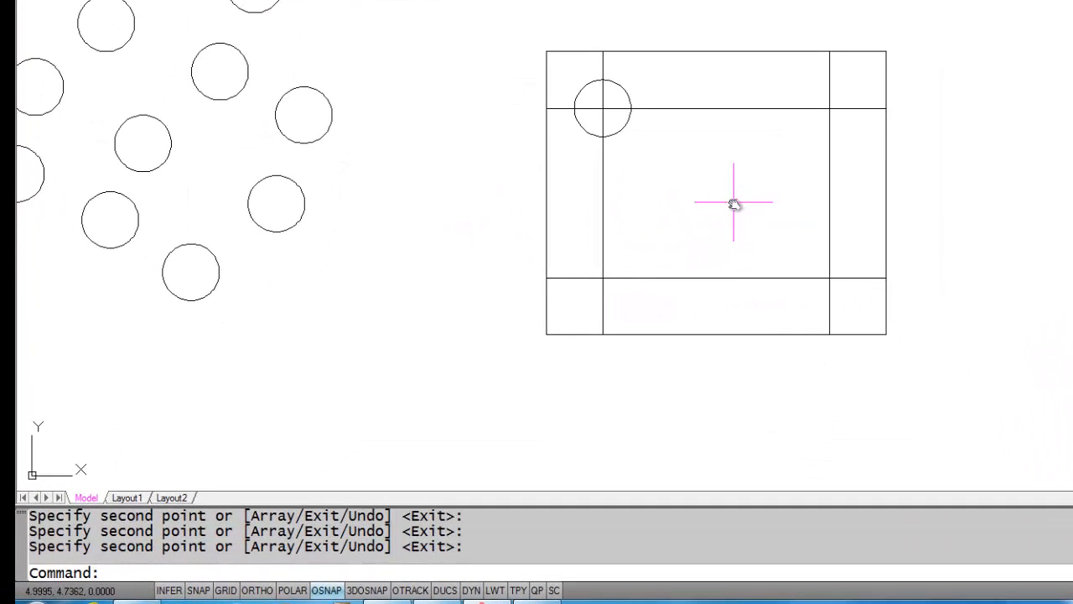
{"action": "scroll", "coordinate": [731, 204], "scroll_direction": "up", "scroll_amount": 1}
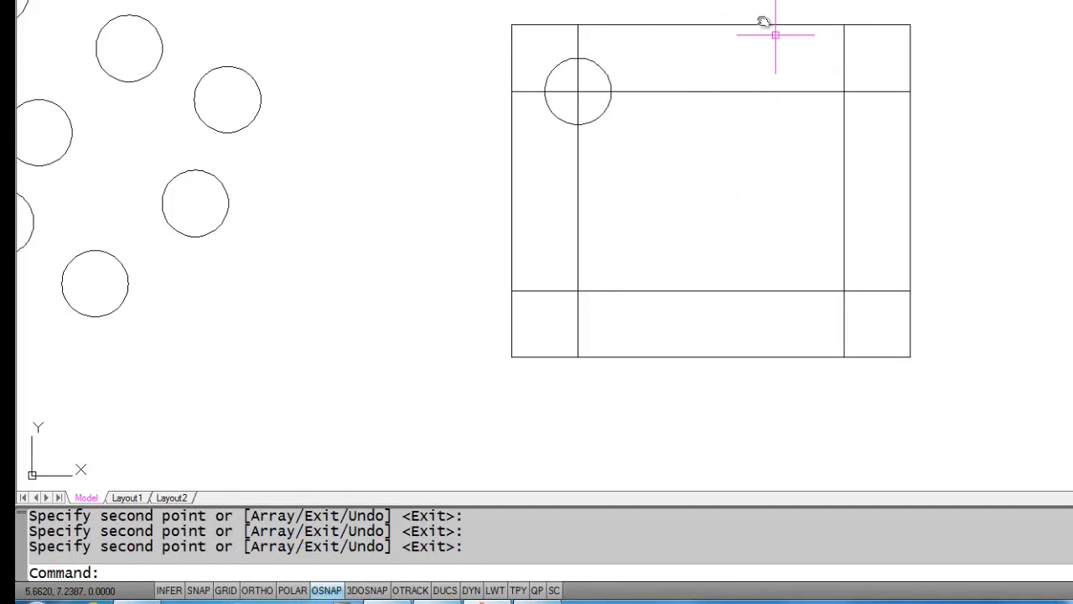
{"action": "left_click", "coordinate": [602, 67]}
{"action": "right_click", "coordinate": [621, 149]}
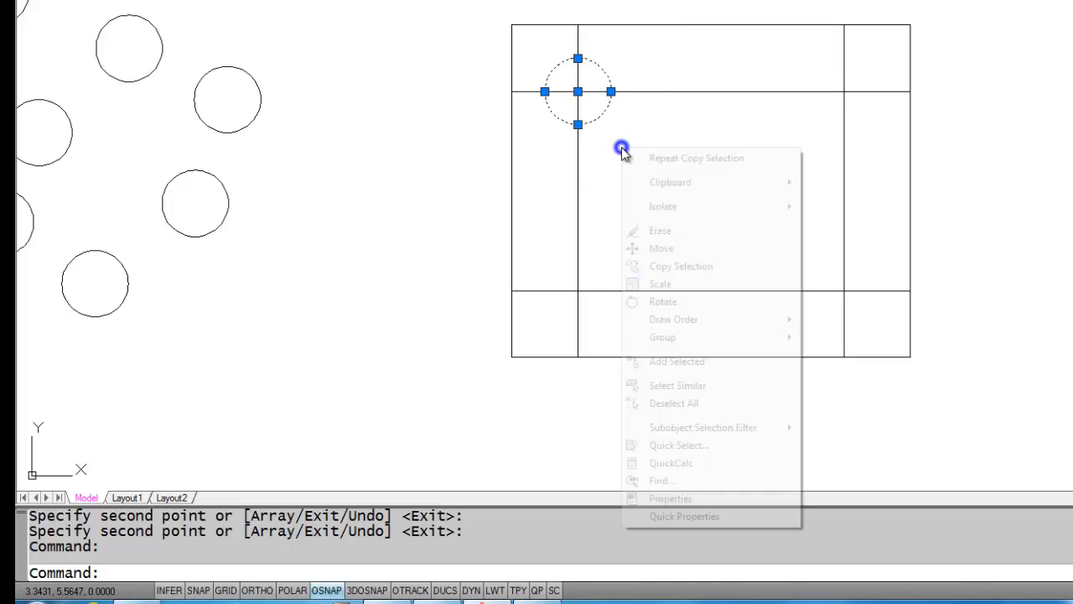
{"action": "left_click", "coordinate": [690, 266]}
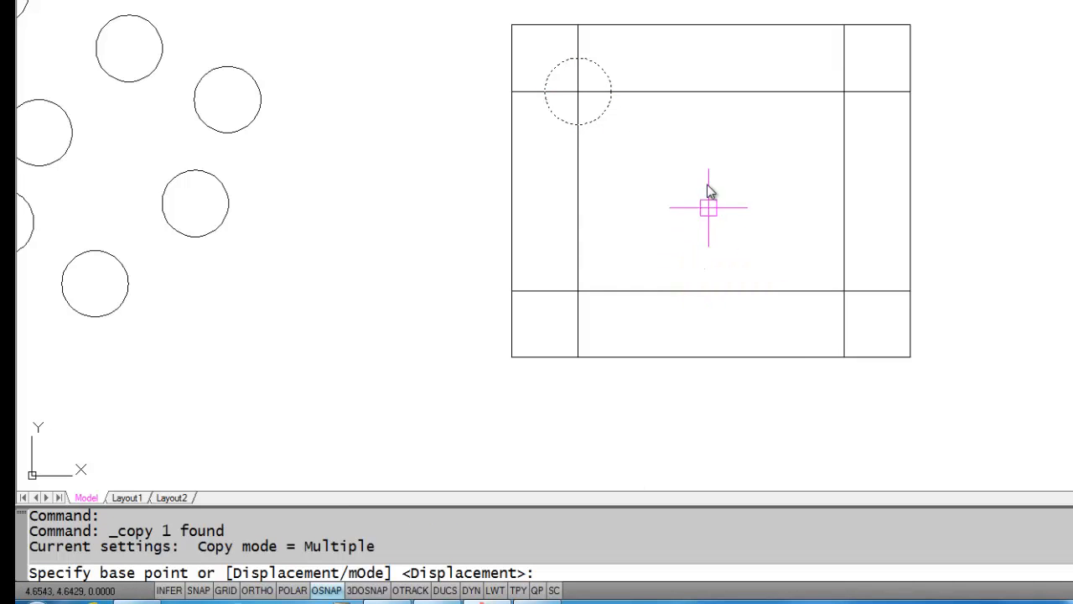
{"action": "left_click", "coordinate": [577, 91]}
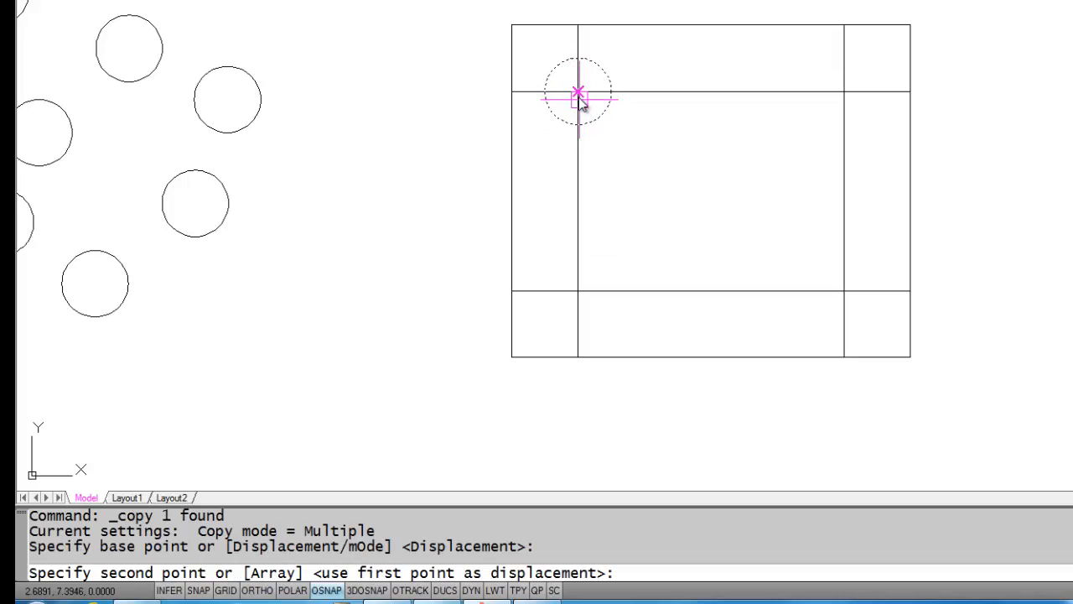
{"action": "left_click", "coordinate": [845, 92]}
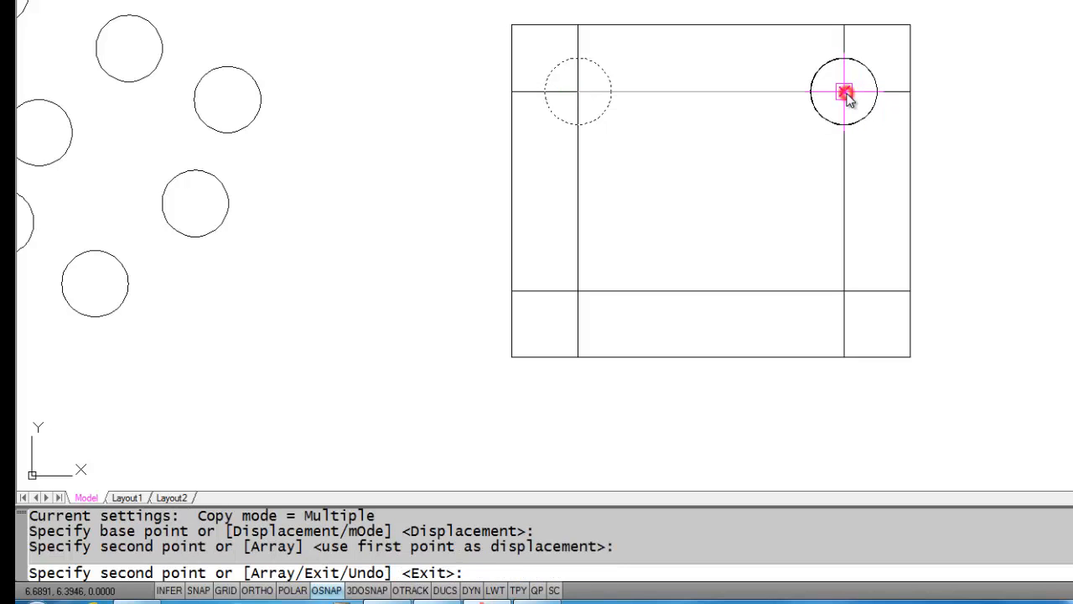
{"action": "left_click", "coordinate": [844, 291]}
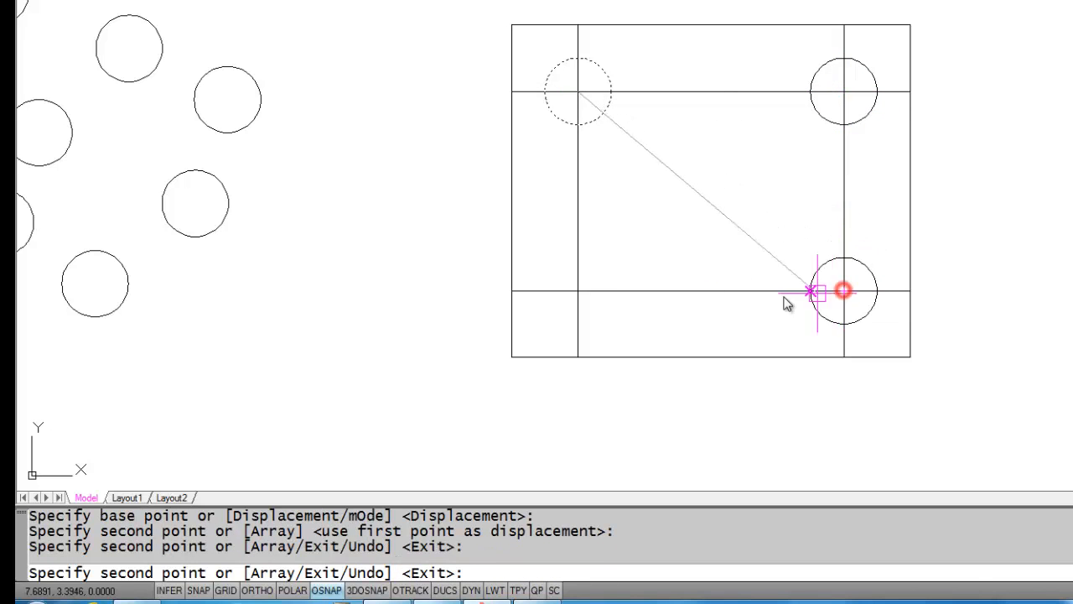
{"action": "left_click", "coordinate": [578, 291]}
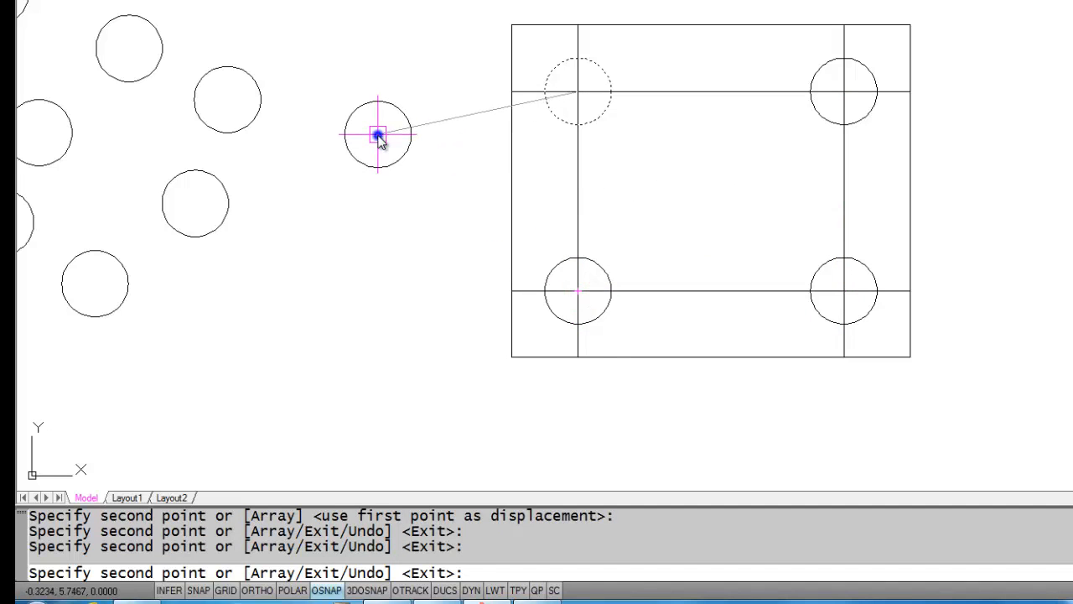
{"action": "key", "text": "Return"}
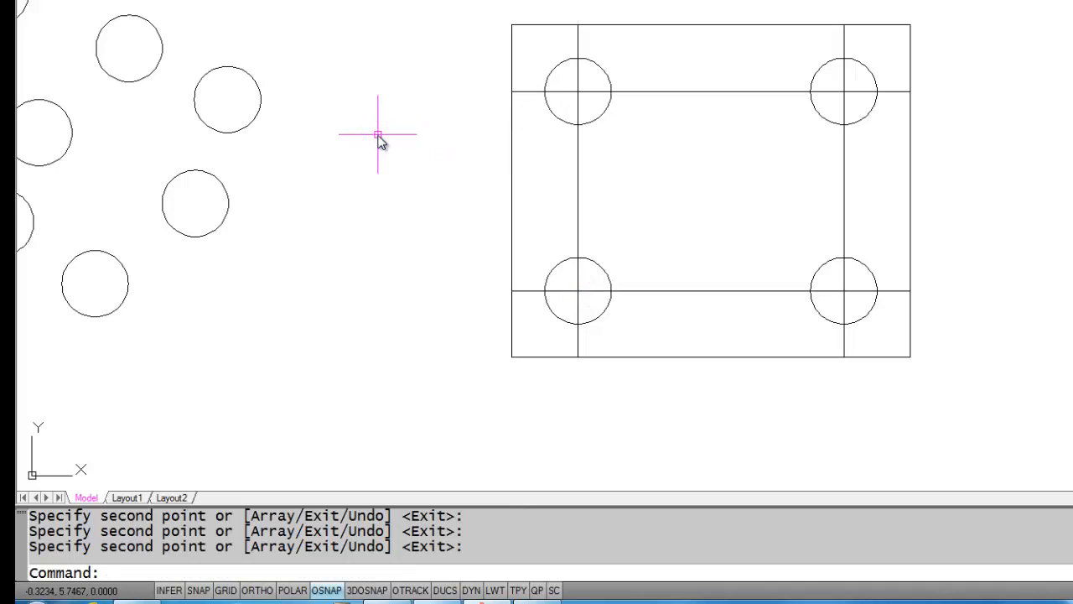
Copy the whole rectangle with its inner lines and four circles 8 units horizontally to the right from its lower-left corner, with Ortho on
{"action": "mouse_move", "coordinate": [714, 210]}
{"action": "middle_mouse_down"}
{"action": "mouse_move", "coordinate": [615, 181]}
{"action": "mouse_move", "coordinate": [607, 199]}
{"action": "middle_mouse_up"}
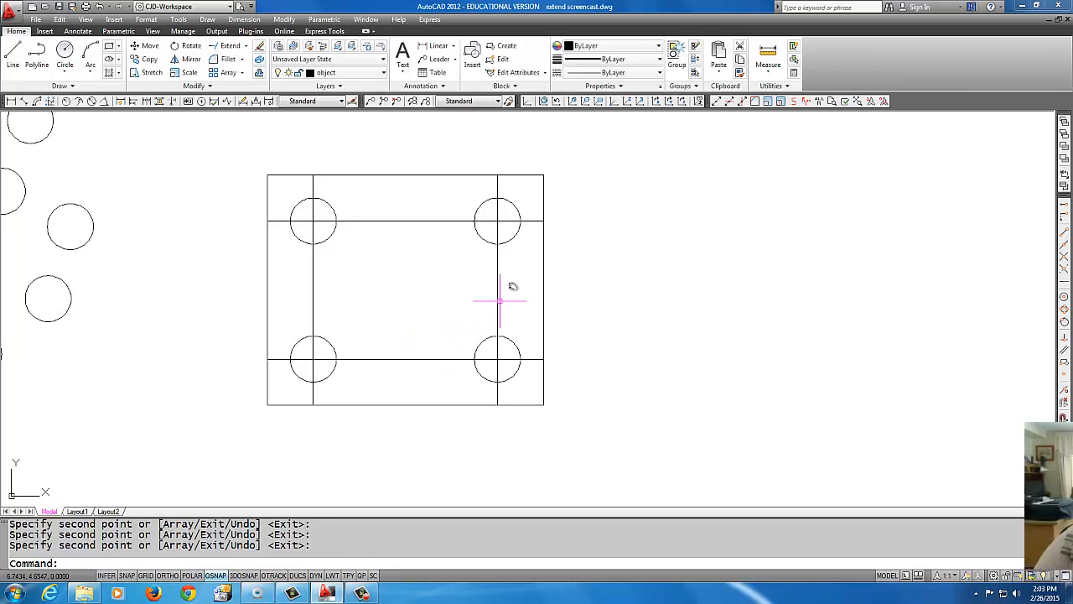
{"action": "left_click", "coordinate": [572, 156]}
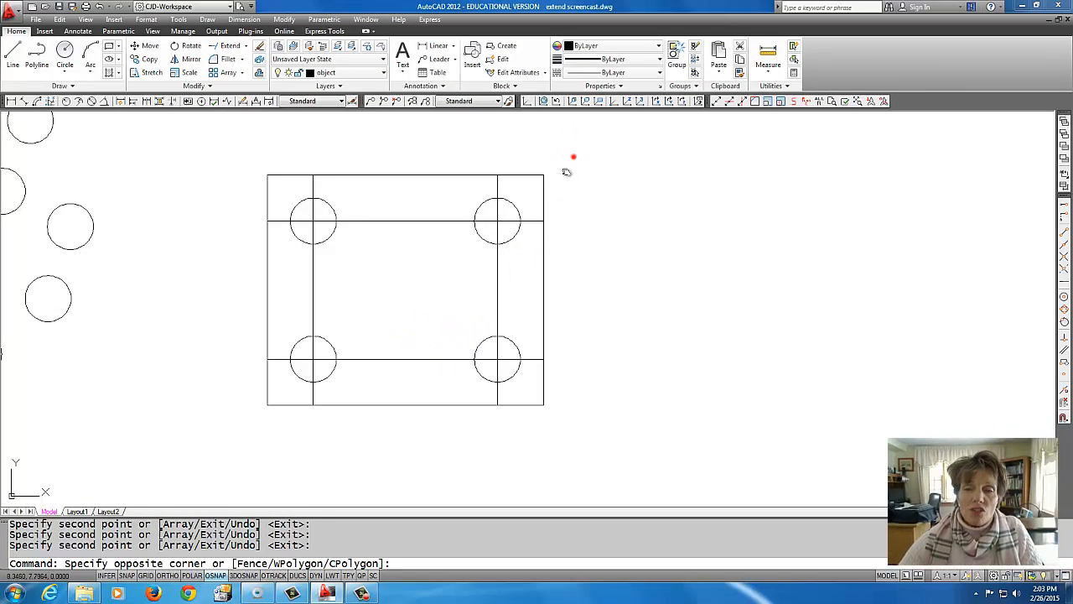
{"action": "left_click", "coordinate": [213, 433]}
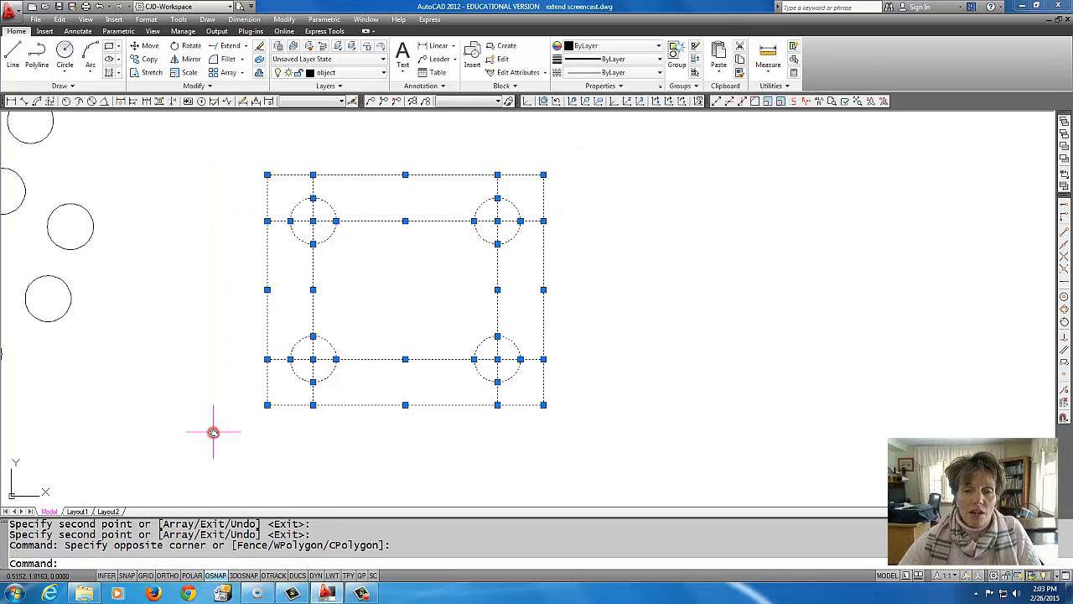
{"action": "right_click", "coordinate": [405, 289]}
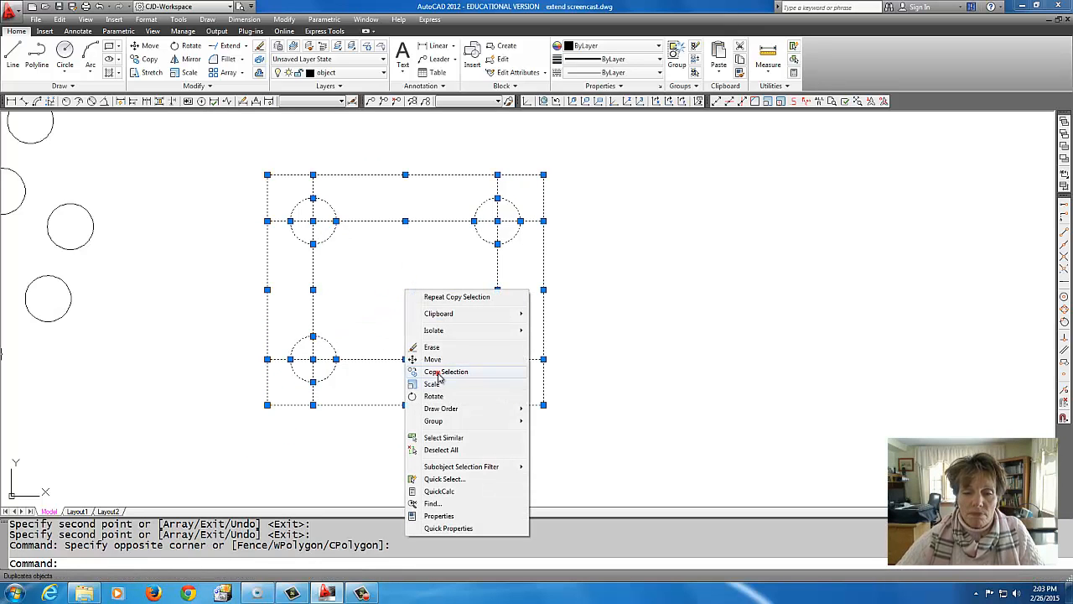
{"action": "left_click", "coordinate": [439, 373]}
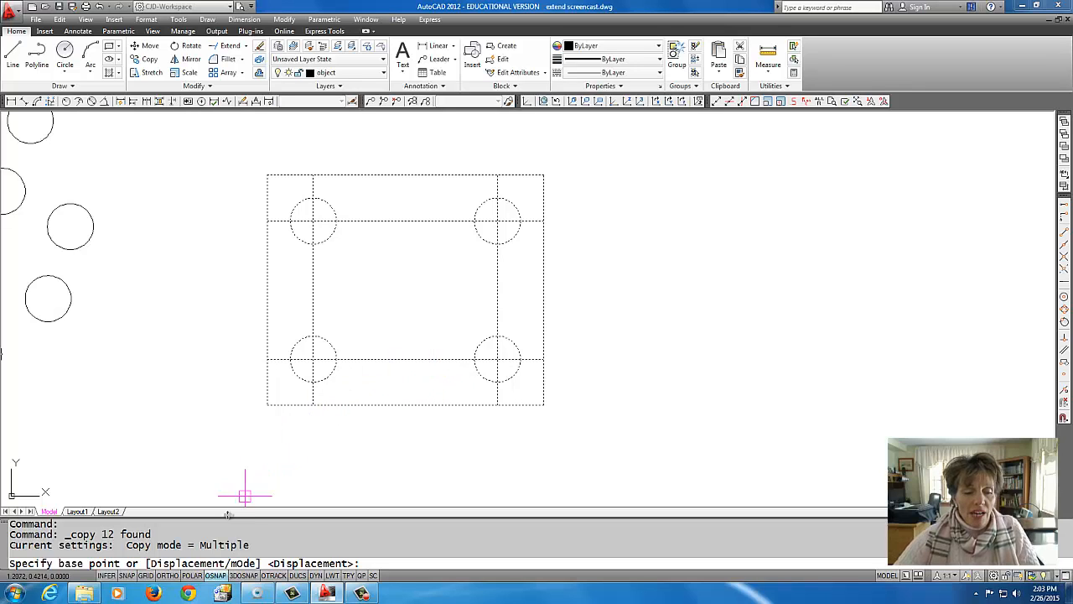
{"action": "left_click", "coordinate": [168, 576]}
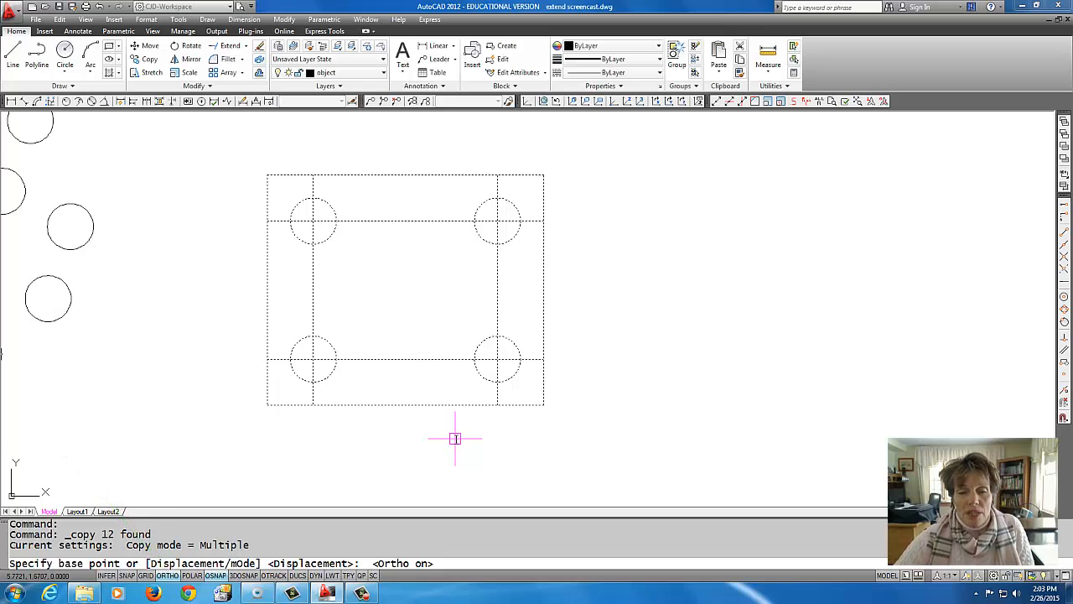
{"action": "left_click", "coordinate": [268, 405]}
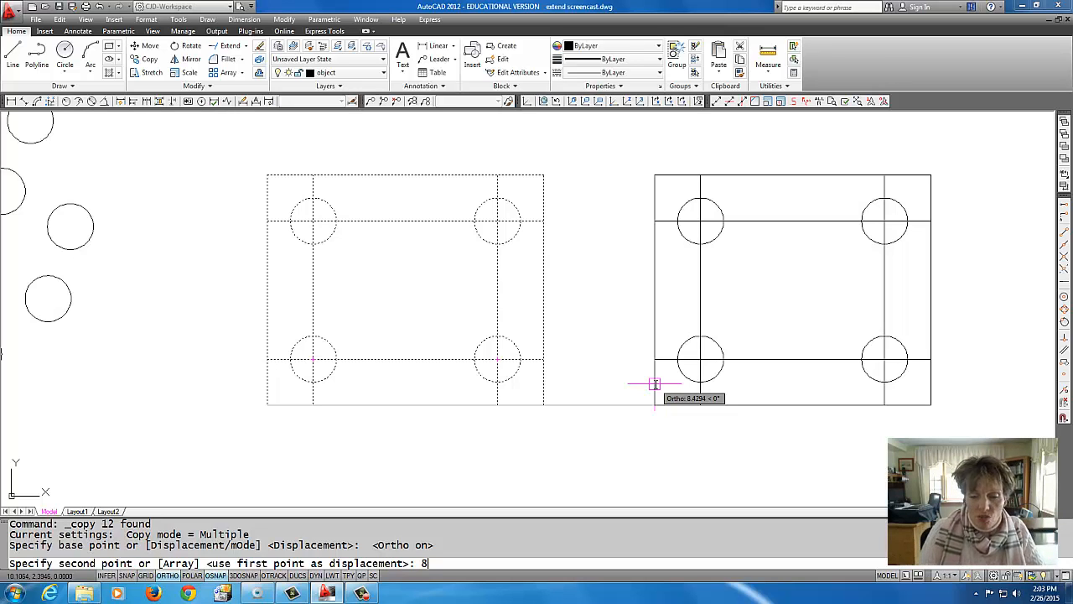
{"action": "key", "text": "Return"}
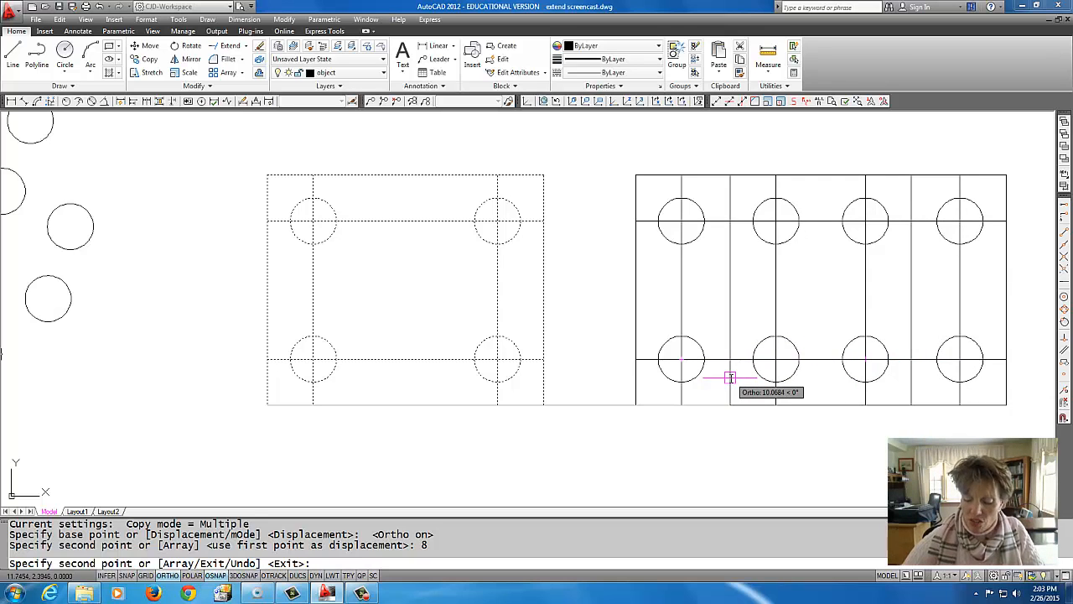
{"action": "key", "text": "Return"}
Add a horizontal linear dimension between the lower-left corners of the two rectangles, placed below them
{"action": "middle_click_drag", "start_coordinate": [686, 373], "coordinate": [618, 376]}
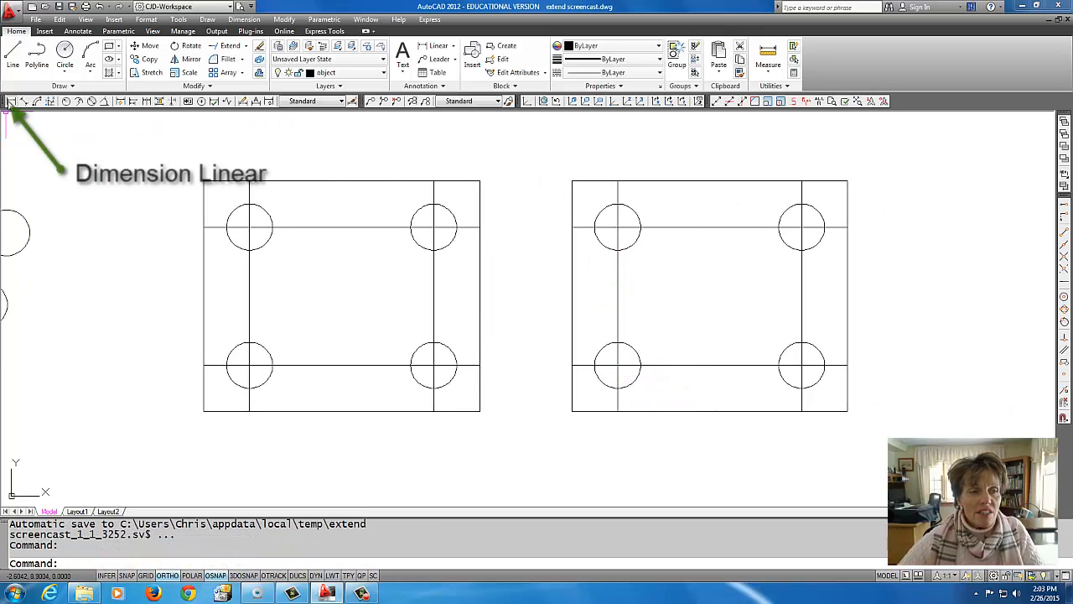
{"action": "left_click", "coordinate": [10, 101]}
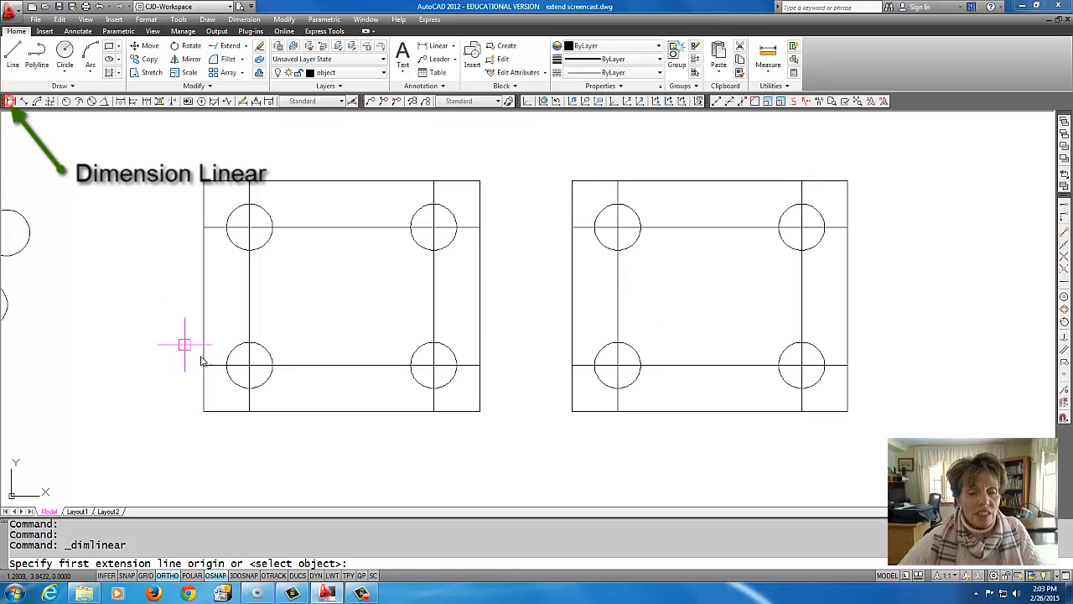
{"action": "left_click", "coordinate": [203, 411]}
{"action": "left_click", "coordinate": [571, 411]}
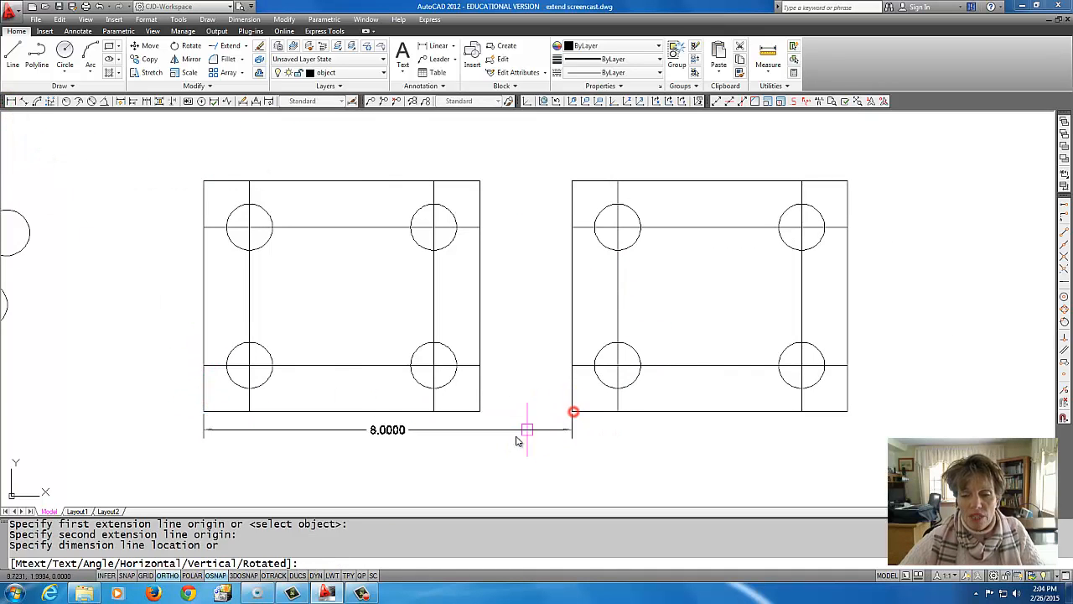
{"action": "left_click", "coordinate": [436, 453]}
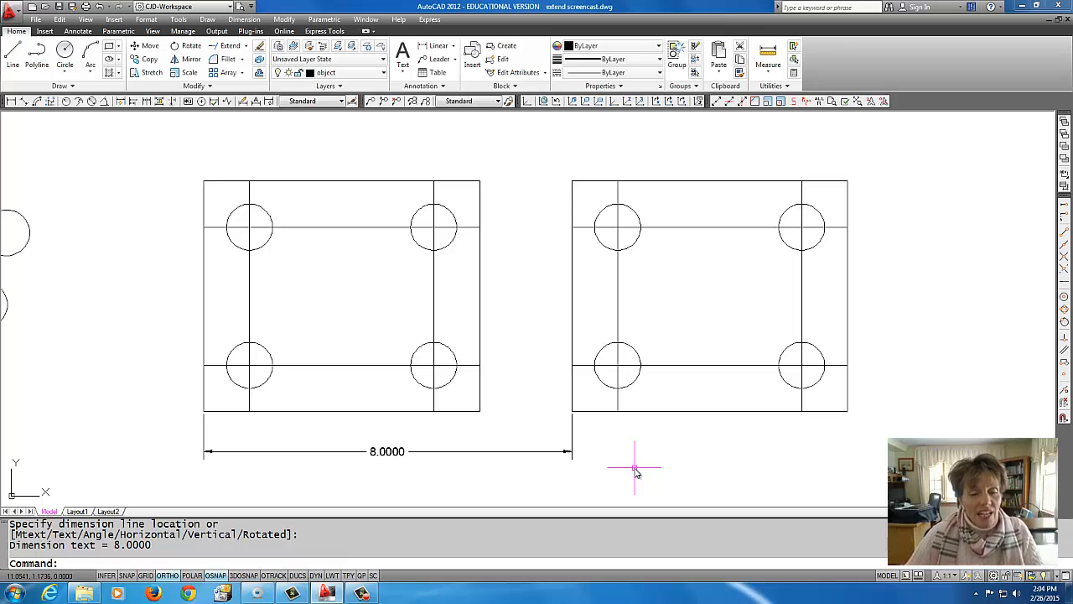
{"action": "scroll", "coordinate": [634, 472], "scroll_direction": "down", "scroll_amount": 1}
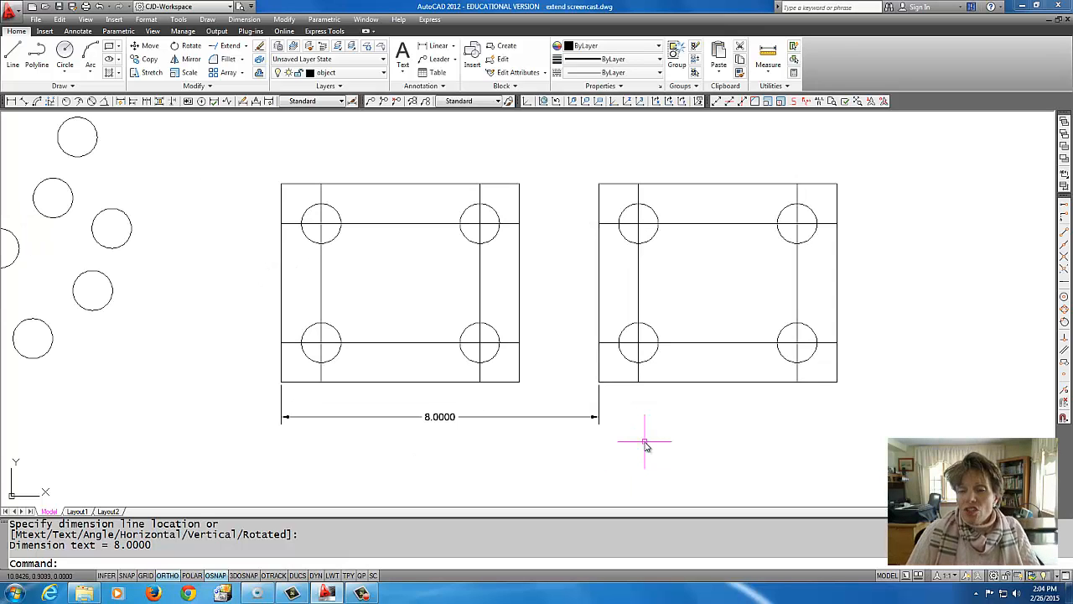